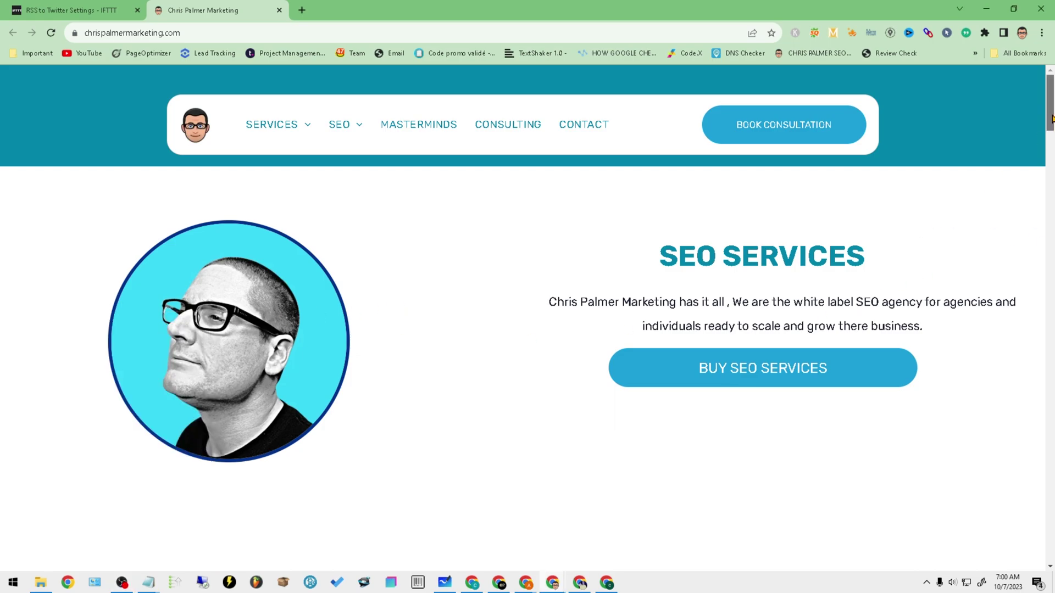
Step: Scroll down the Chris Palmer Marketing homepage and back up to the top
drag(1052, 118, 1053, 202)
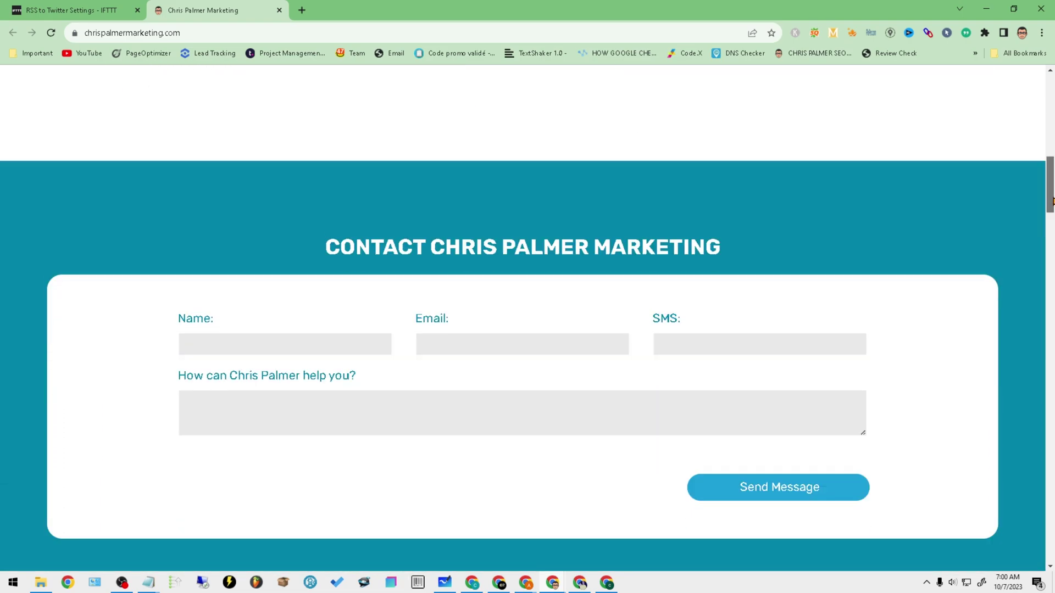
drag(1052, 202, 1049, 126)
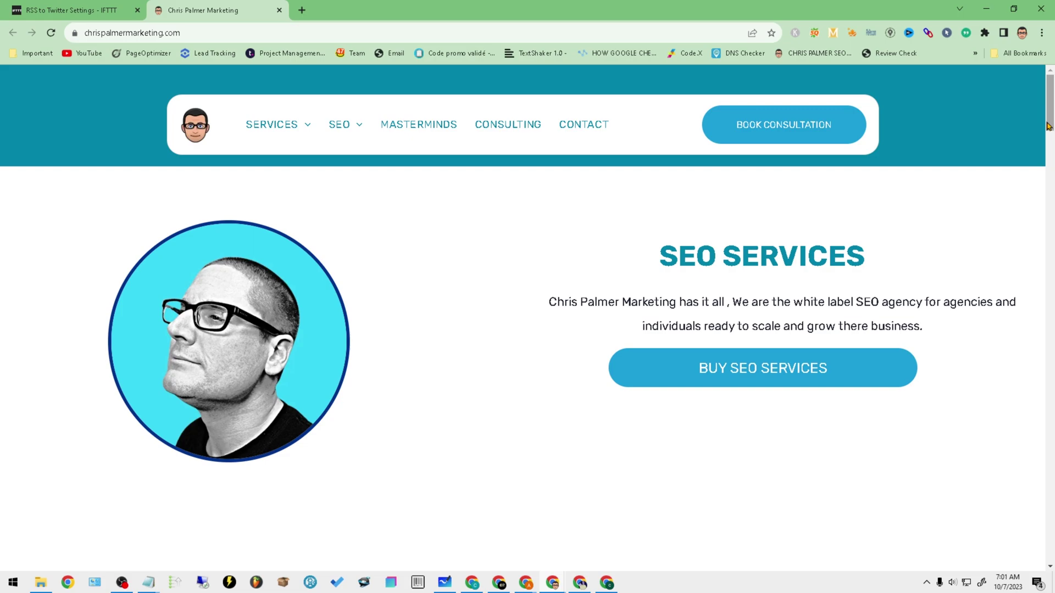
Step: Bring up the whiteboard and select the feed URL's base up to channel_id=
click(444, 587)
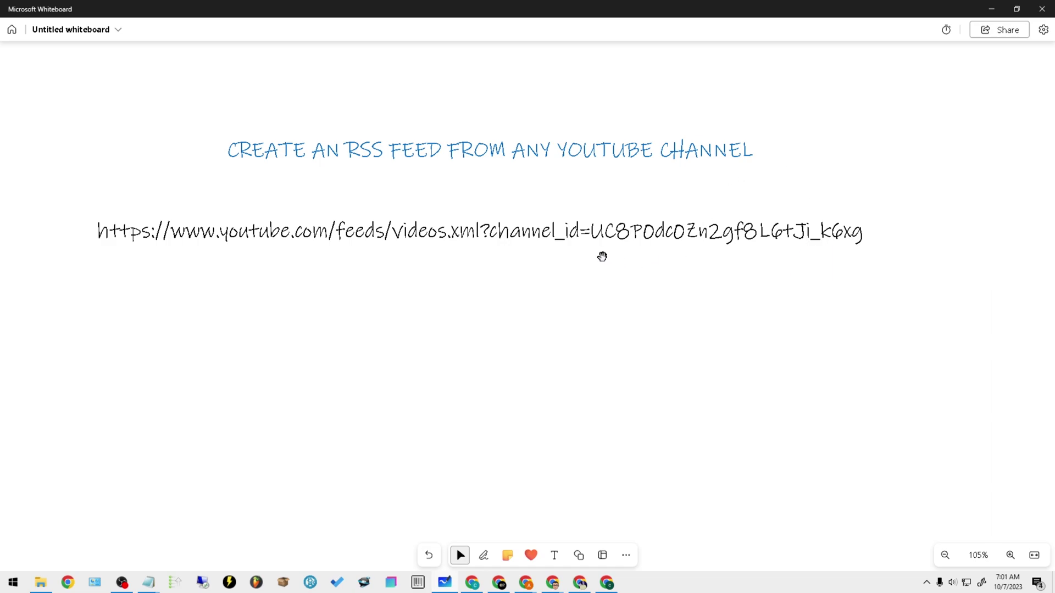
click(591, 236)
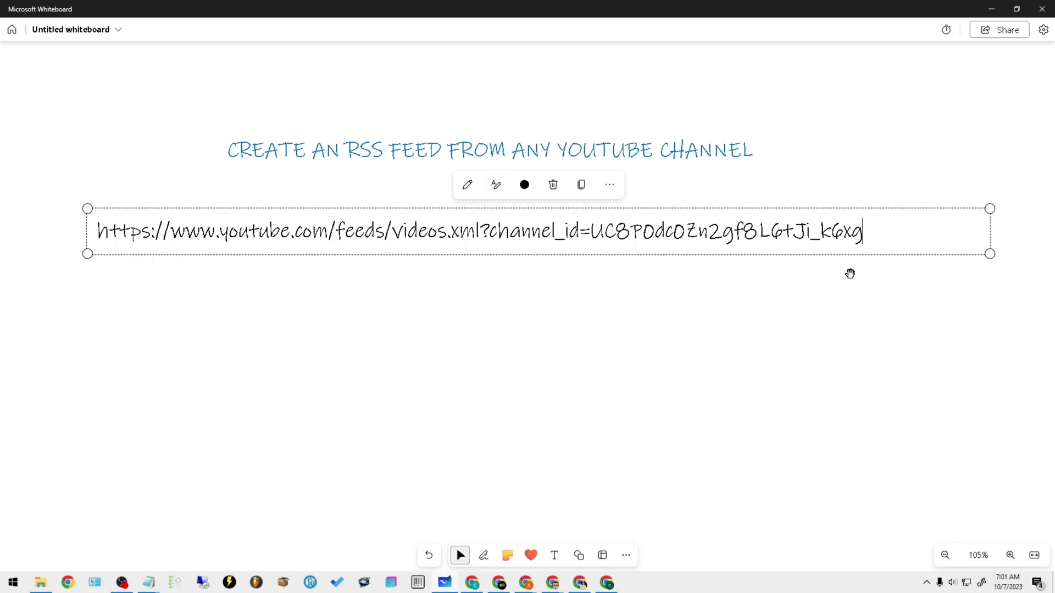
drag(876, 231, 591, 261)
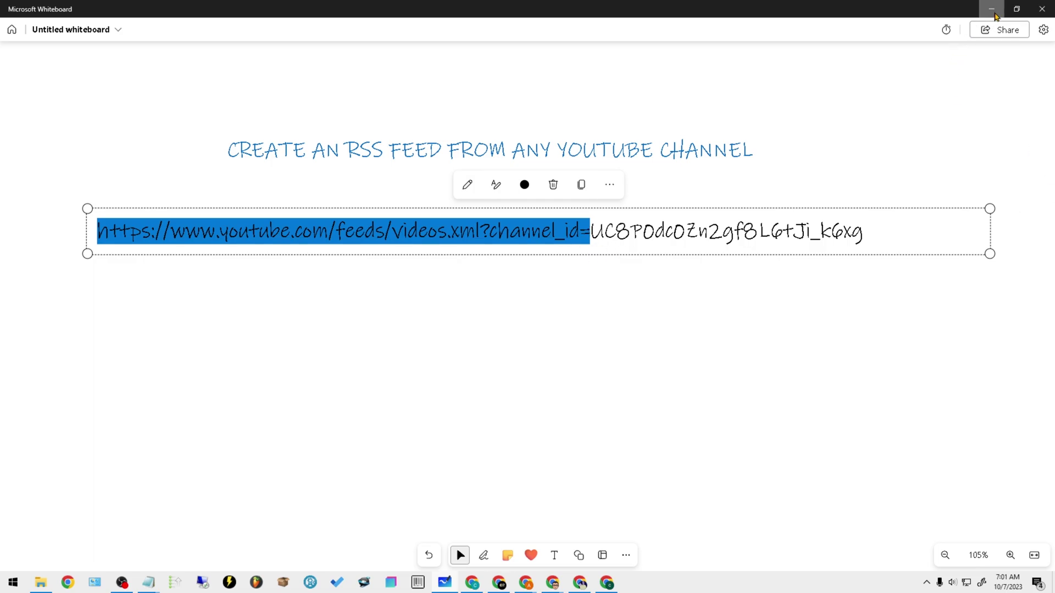
Step: Return to the IFTTT RSS to Twitter applet settings, then load YouTube in a new tab
click(997, 10)
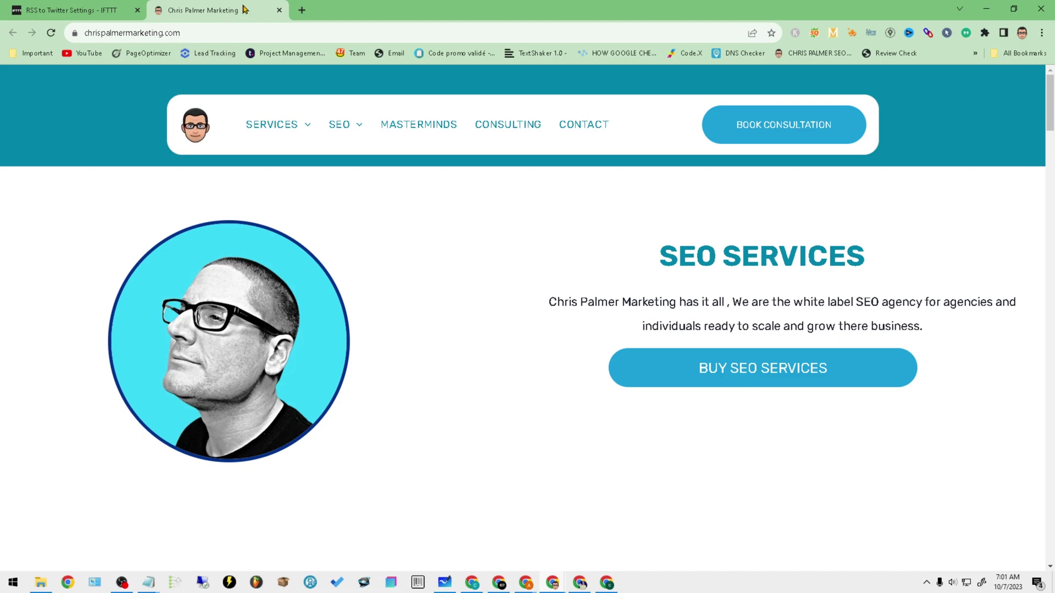
click(86, 9)
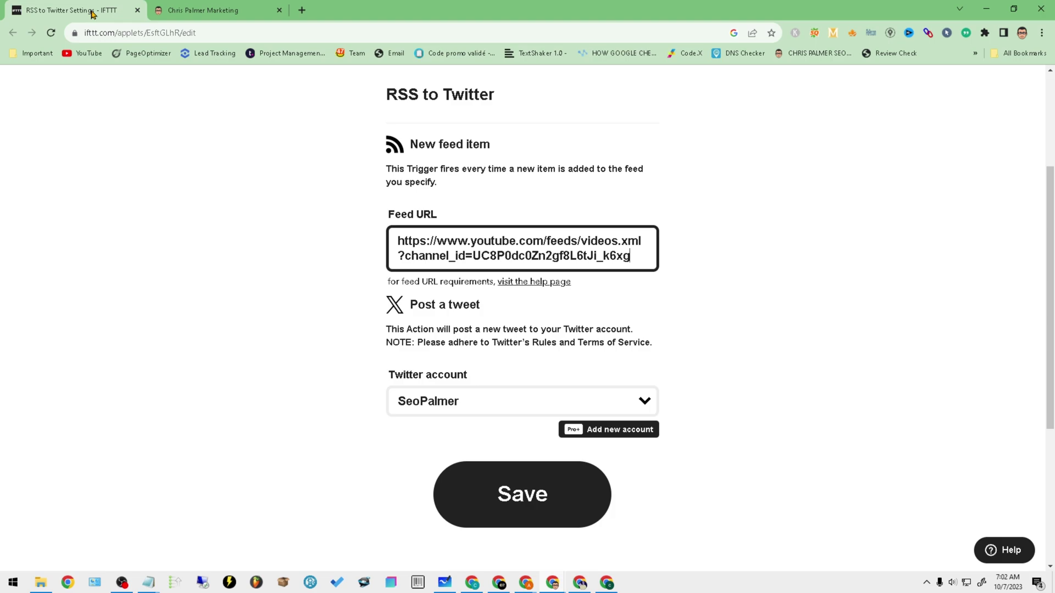
click(301, 10)
click(82, 53)
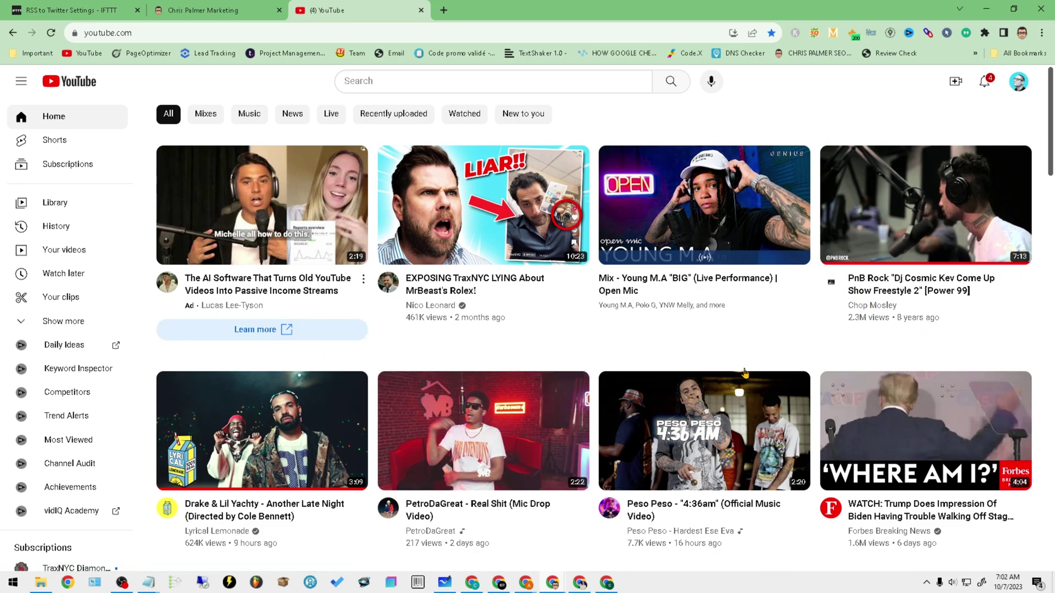
Step: Open the Lyrical Lemonade channel from the home feed, pause its video and reveal its full address
scroll(478, 528, down, 2)
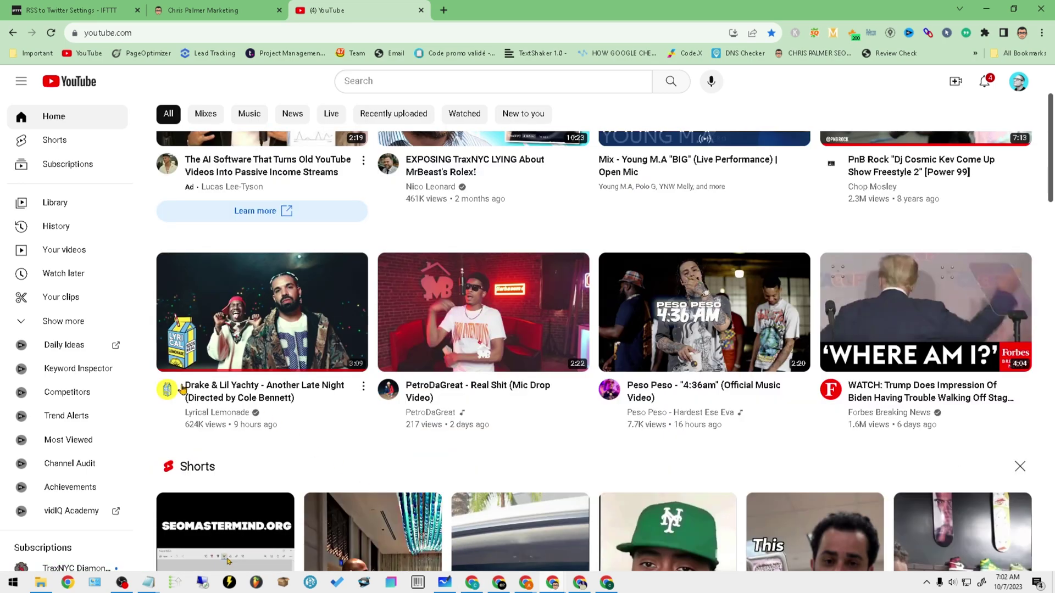
click(213, 413)
click(229, 517)
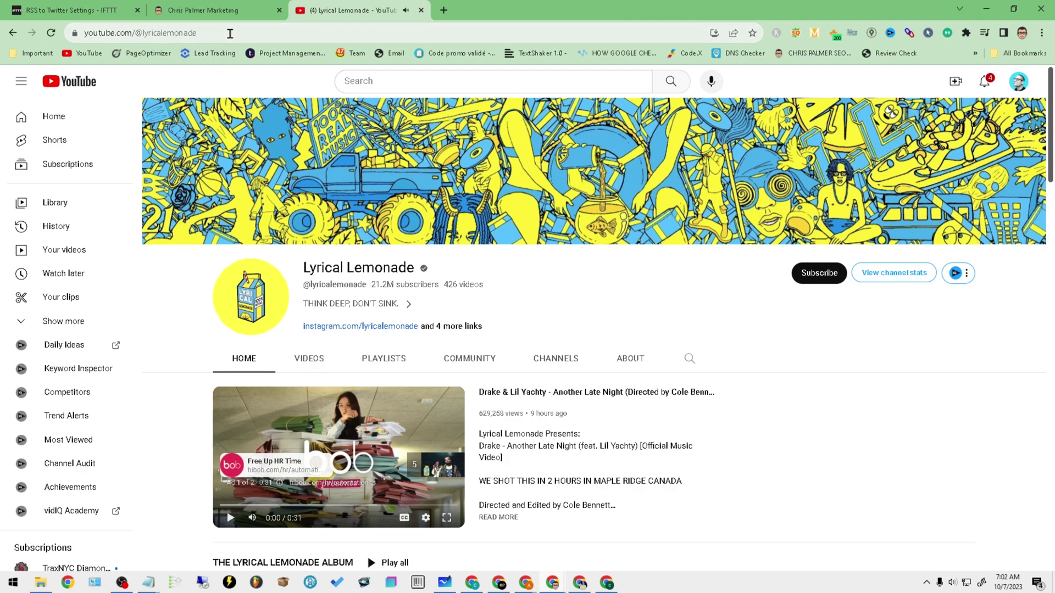
click(143, 37)
click(237, 34)
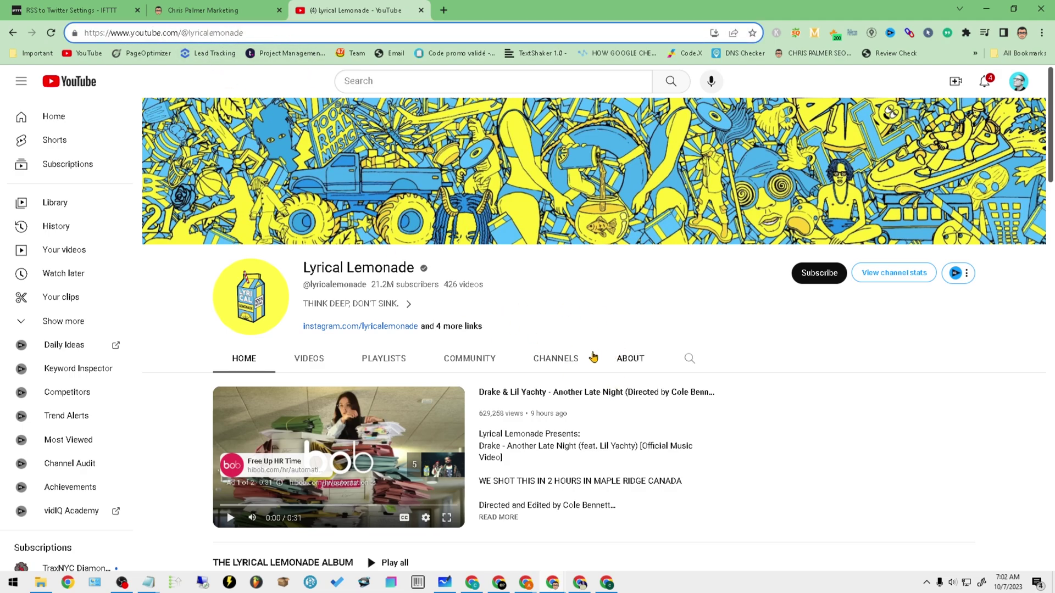
Step: Search the Lyrical Lemonade page source for CHANNELID and copy the channel ID value
right_click(602, 305)
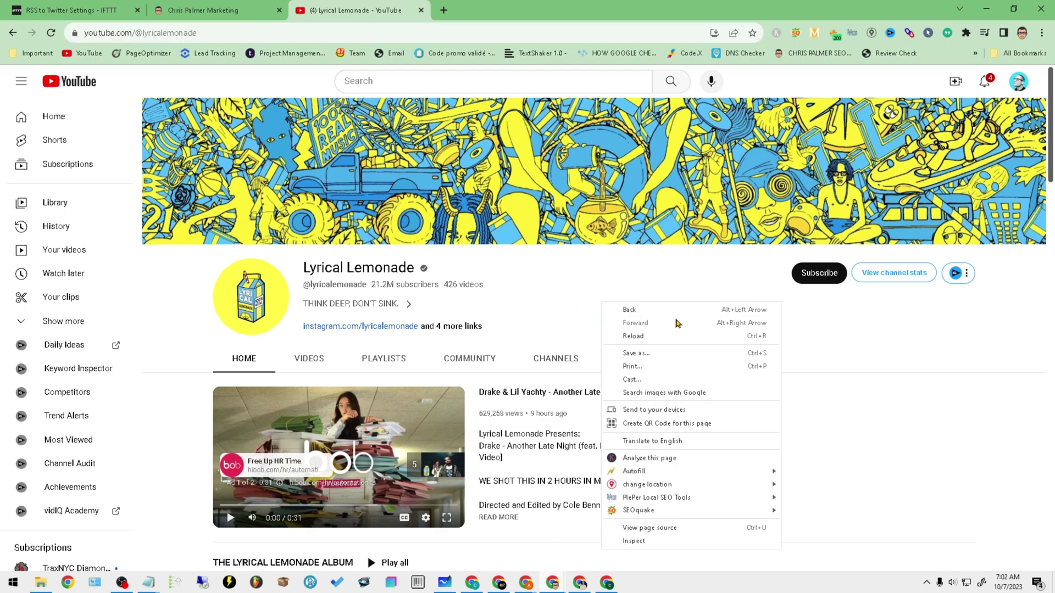
click(661, 529)
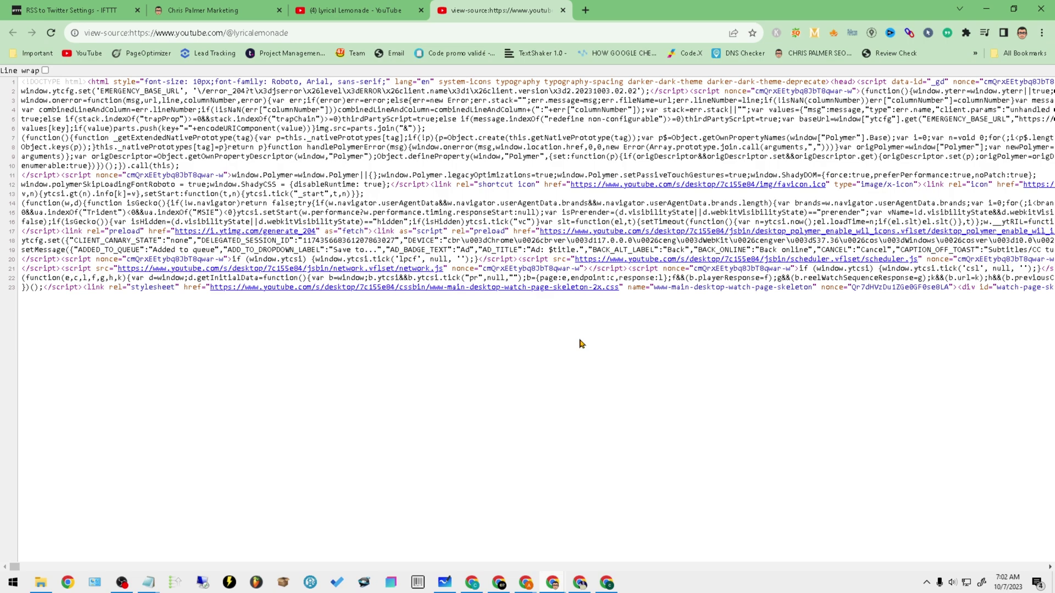
key(ctrl+f)
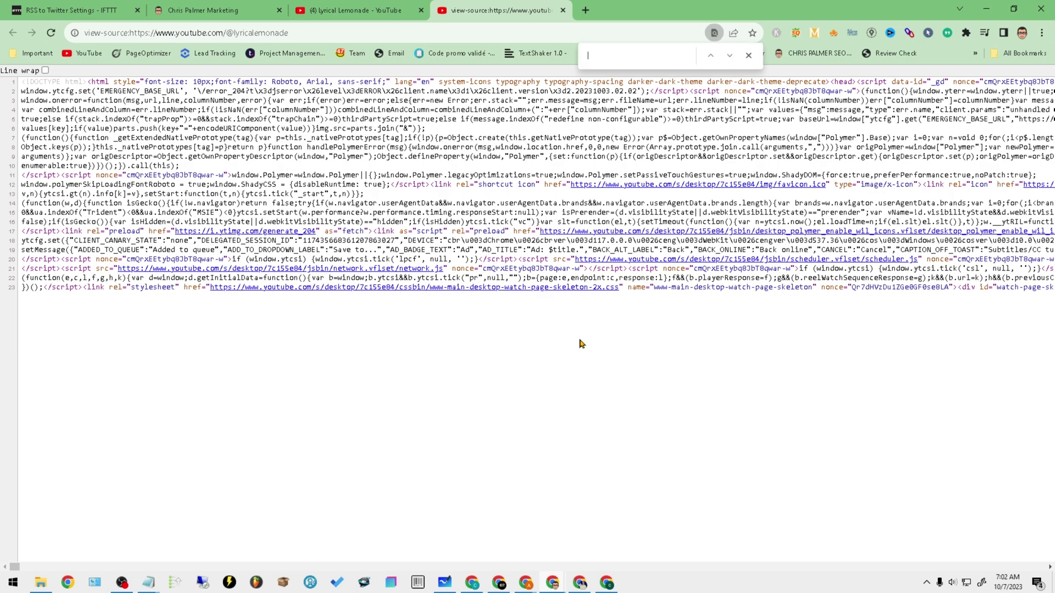
text(CHANNEL)
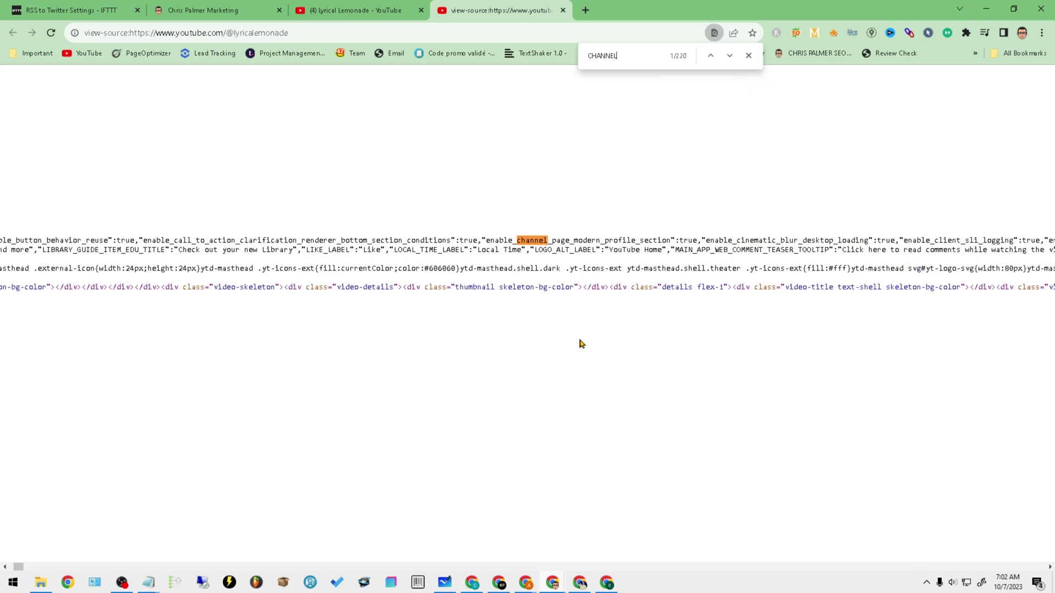
text(ID)
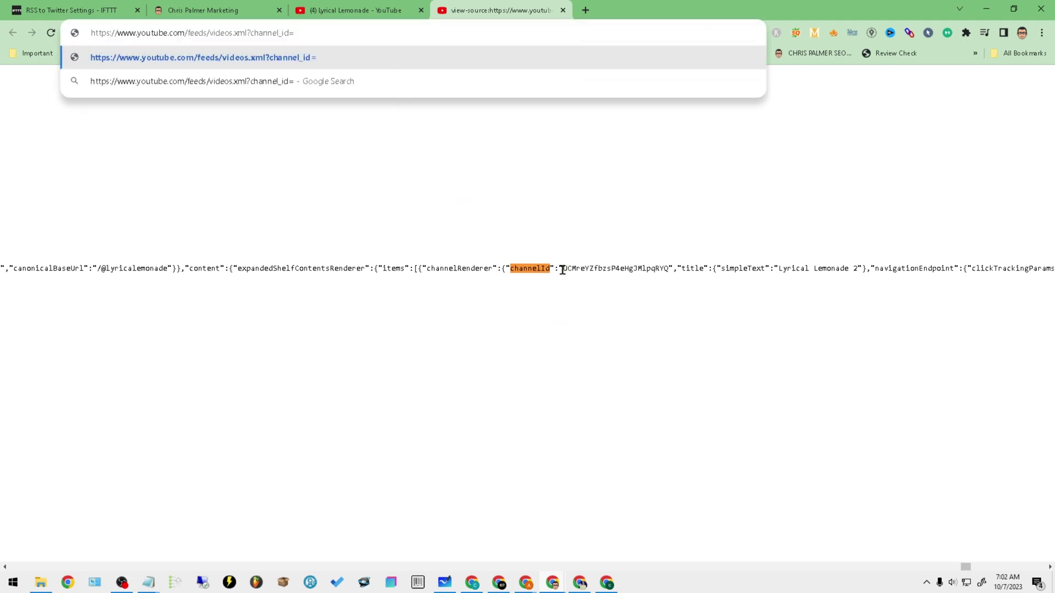
drag(562, 269, 673, 269)
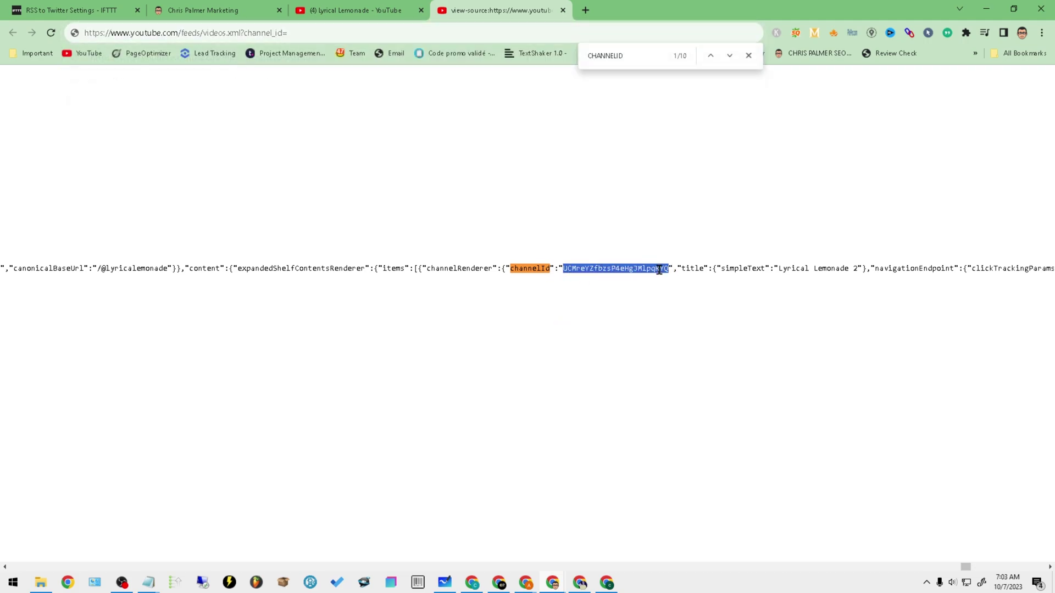
right_click(661, 269)
click(701, 279)
Step: Append the copied ID after channel_id= in the address bar and copy the completed feed URL
click(303, 33)
click(302, 33)
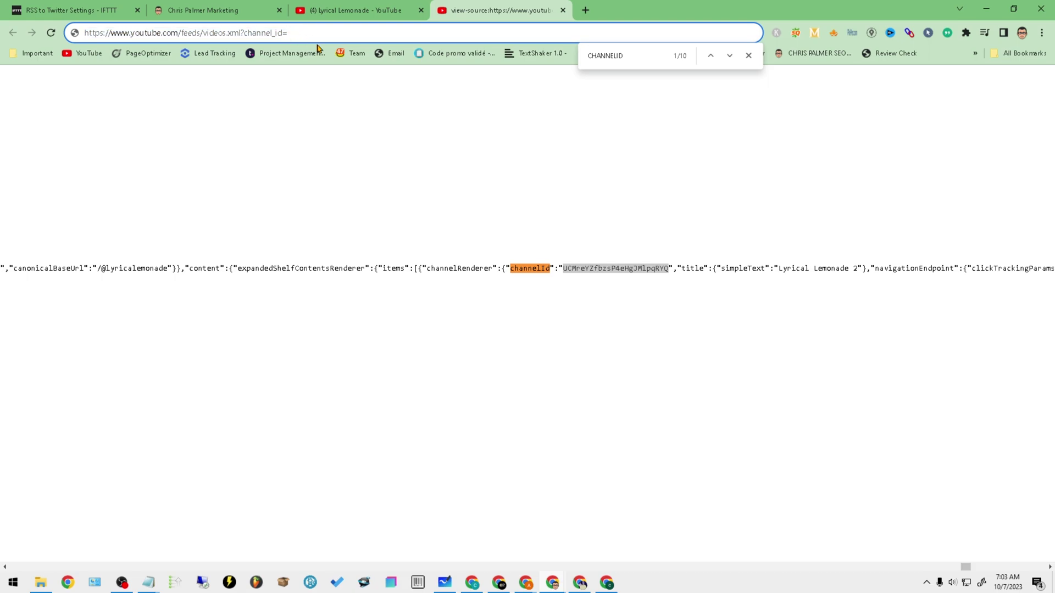
key(ctrl+v)
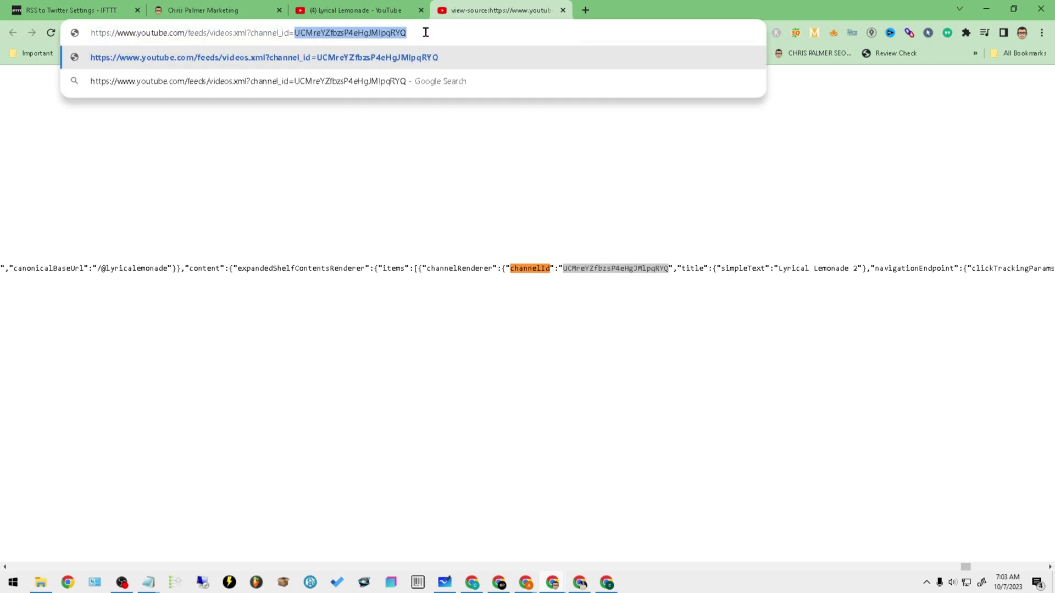
triple_click(423, 32)
right_click(428, 33)
click(454, 87)
Step: Load the completed feed URL in a new tab to confirm its XML video list, then return to the marketing tab
click(585, 10)
key(ctrl+v)
key(Return)
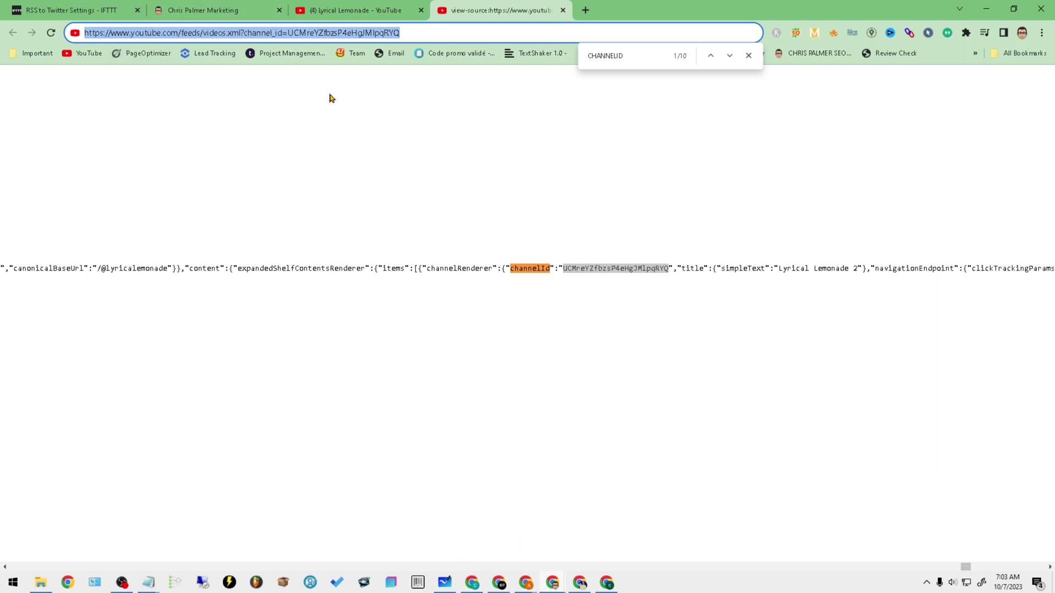
click(213, 7)
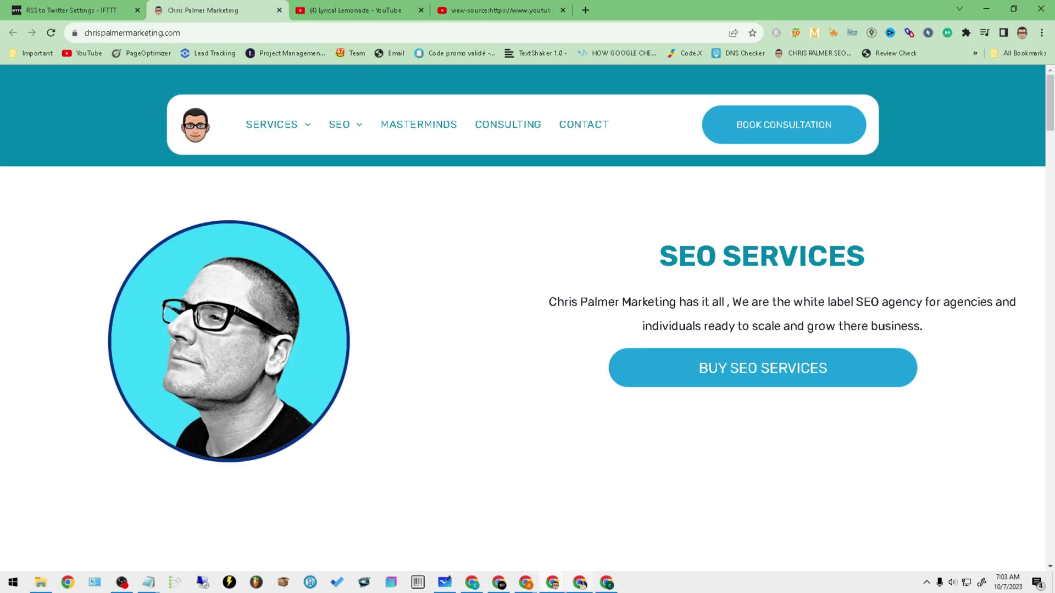
Step: Add a second line under the first whiteboard URL containing the pasted feed base ending at channel_id=
click(442, 584)
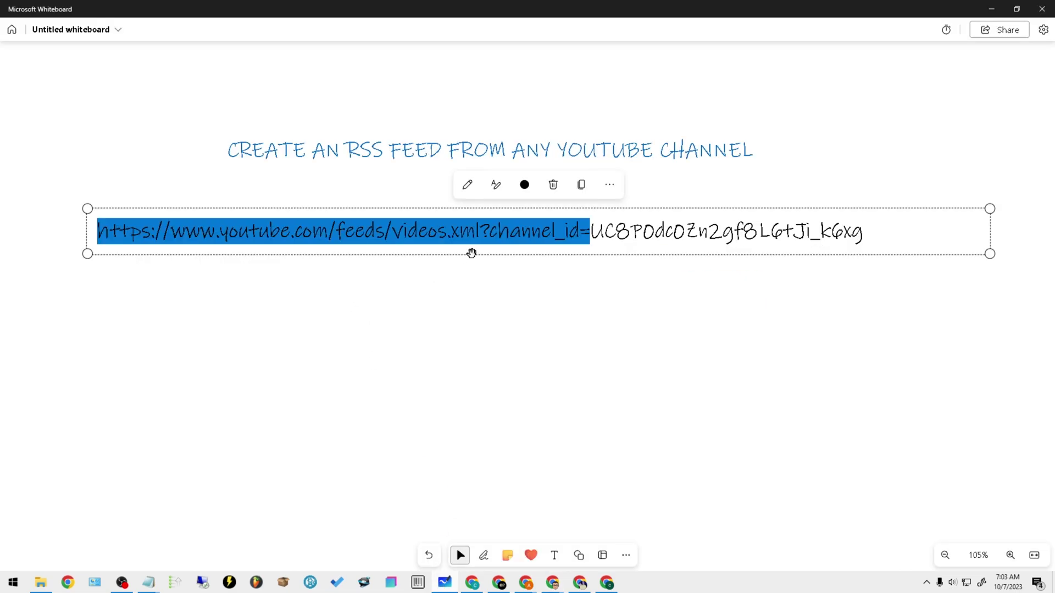
click(529, 236)
click(888, 233)
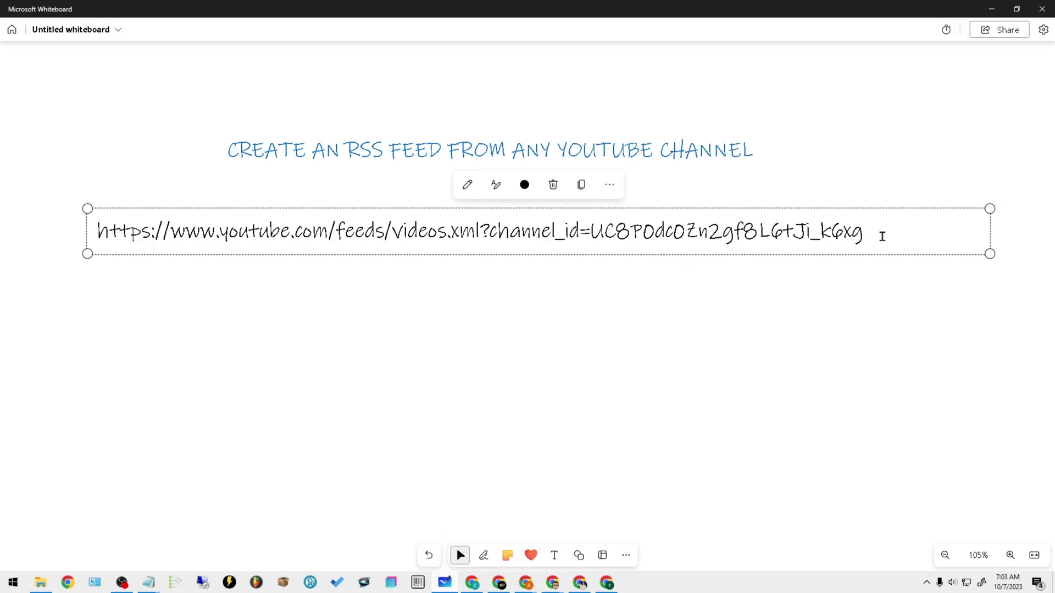
key(Return)
mouse_move(589, 232)
mouse_down()
mouse_move(116, 229)
mouse_move(597, 237)
mouse_up()
click(130, 231)
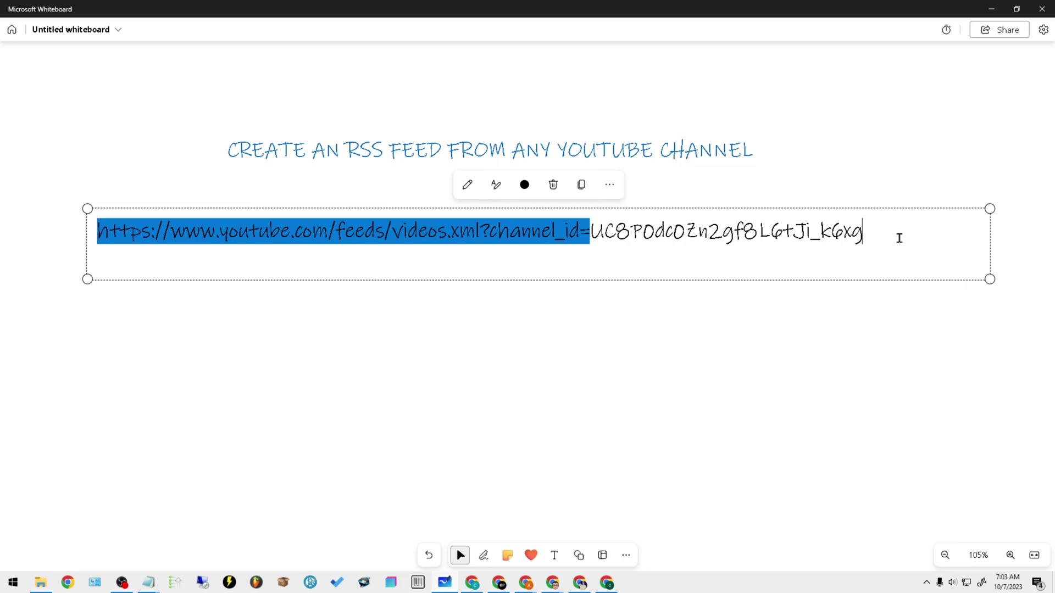
click(898, 235)
key(Return)
key(Return)
key(ctrl+v)
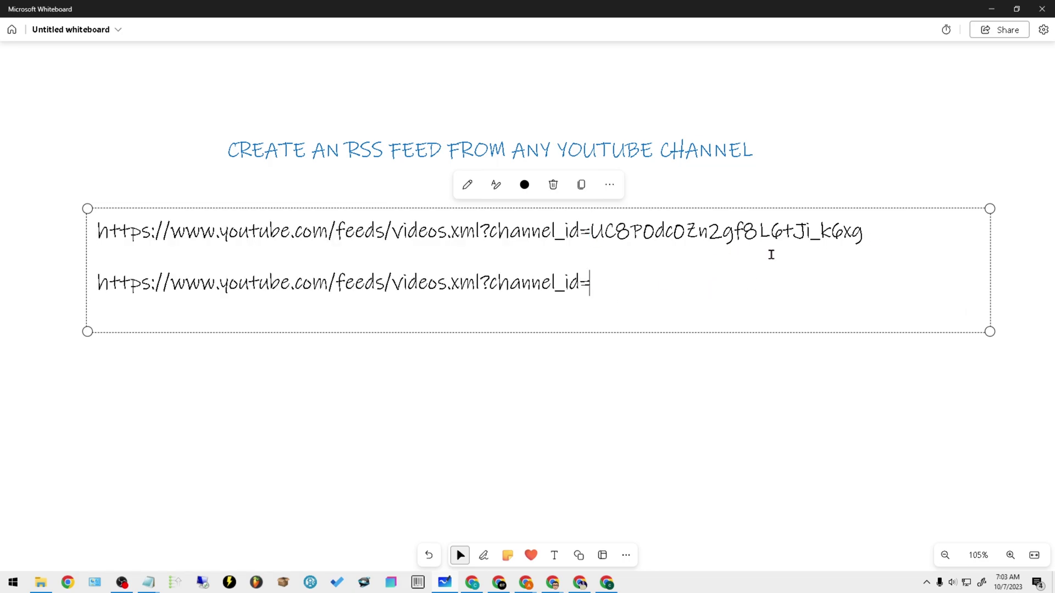
Step: Close the page-source tab, search YouTube for 'MR BEAST', open the MrBeast channel and pause its video
click(991, 10)
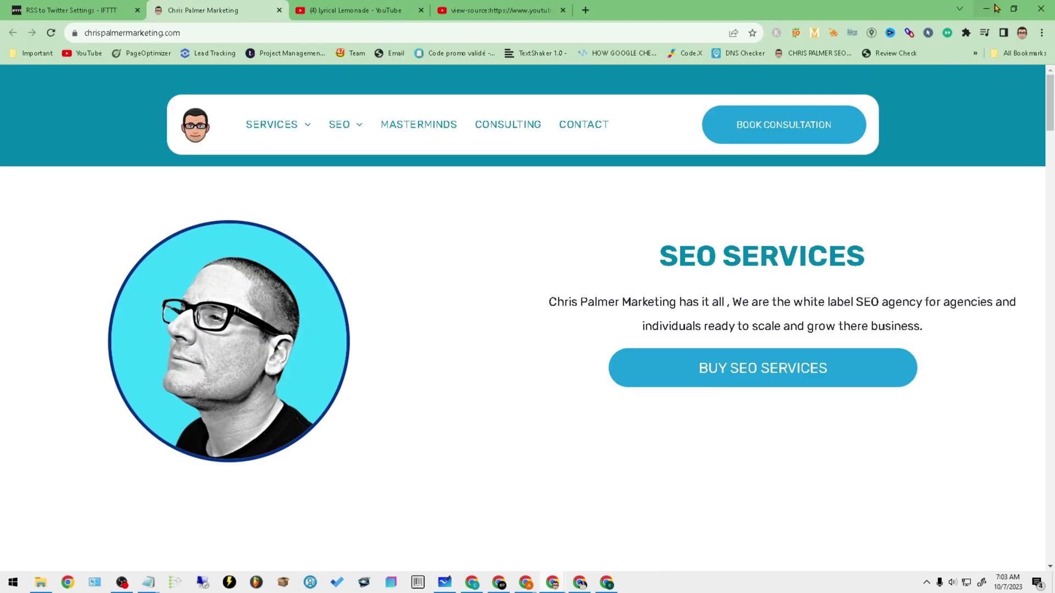
click(563, 10)
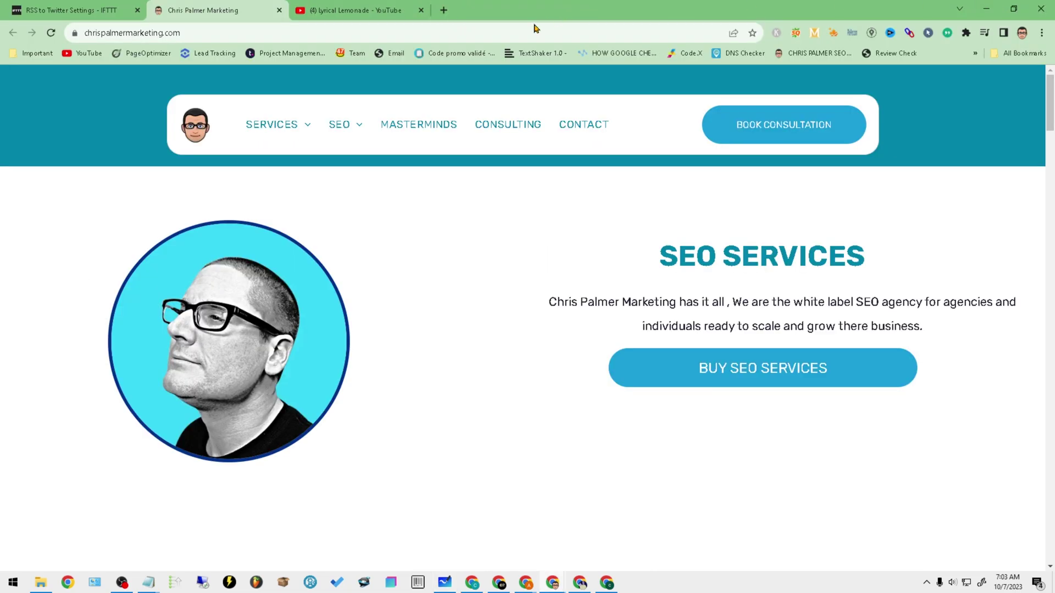
click(382, 8)
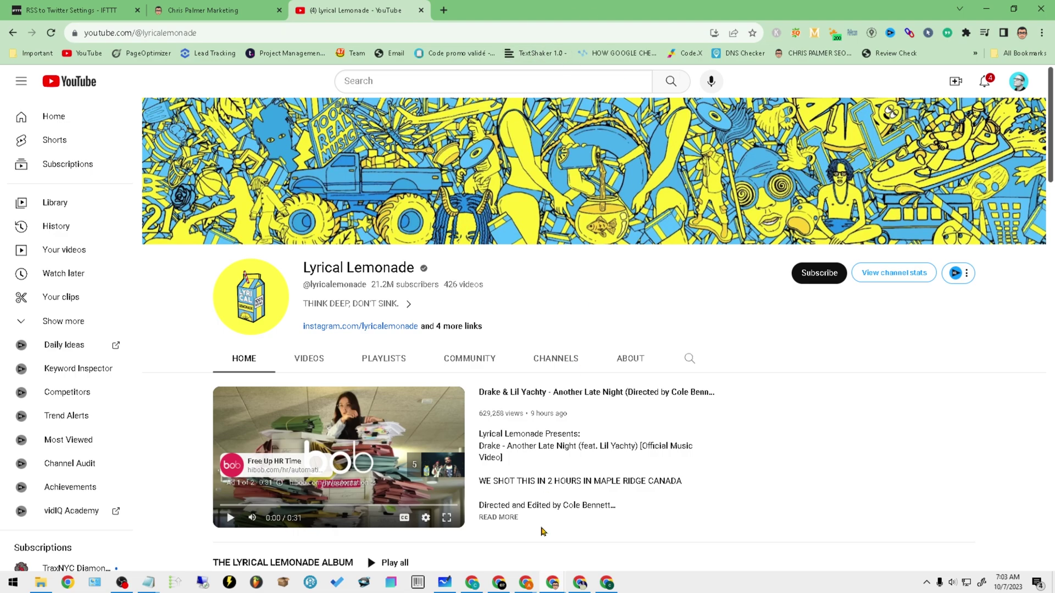
click(443, 82)
text(MR BEAST)
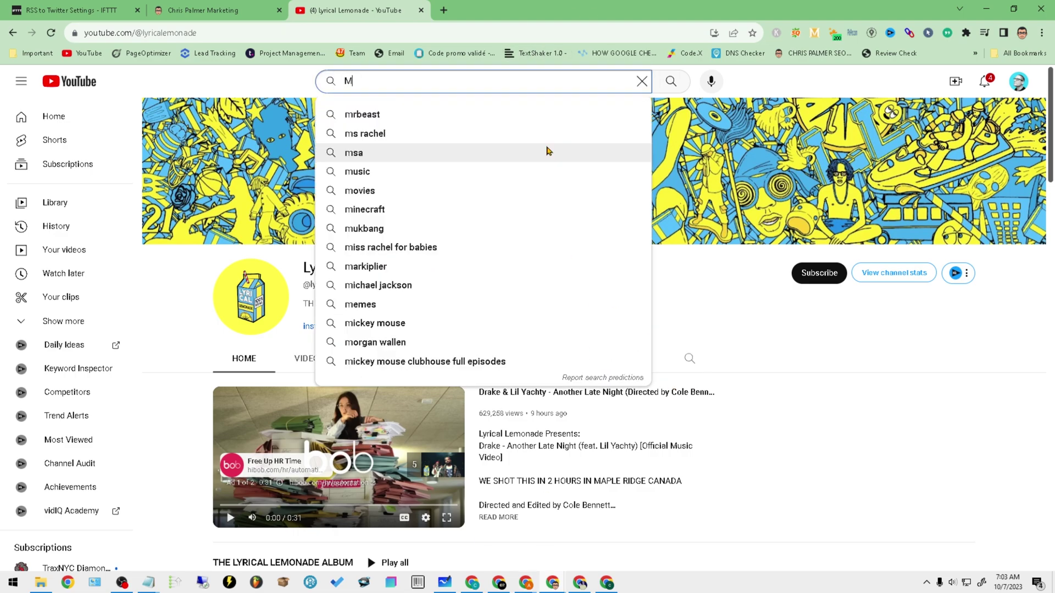
key(Return)
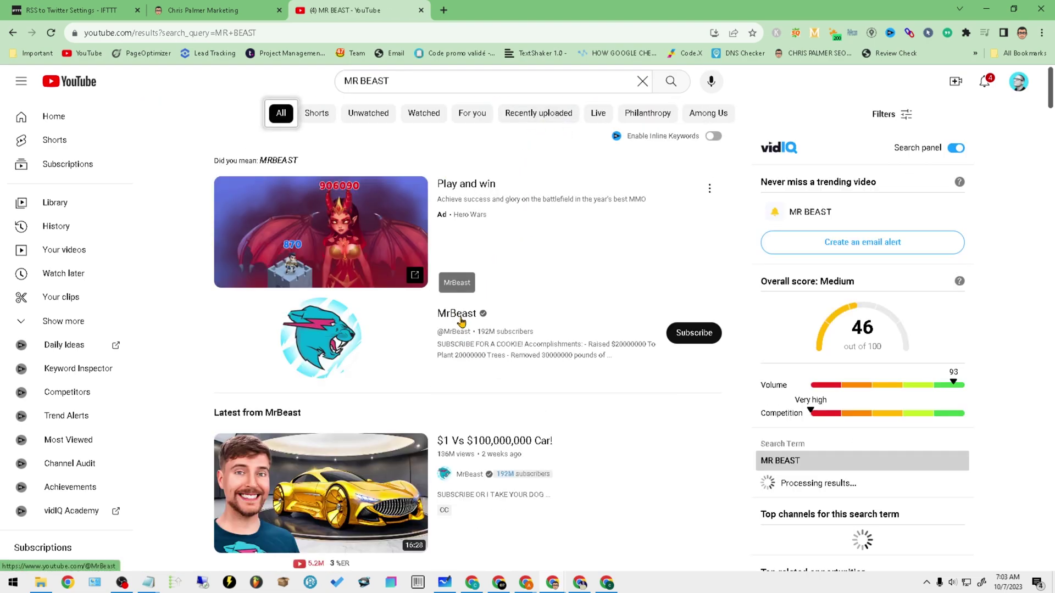
click(440, 315)
click(270, 418)
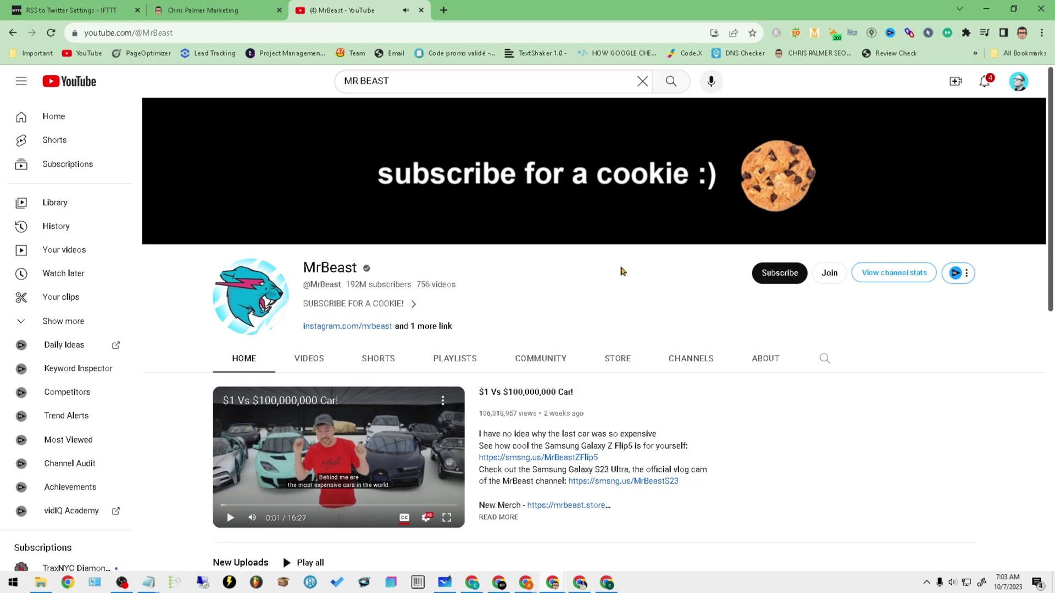
Step: Open the MrBeast page source and search it for 'CHANNEL', then close that source tab
right_click(636, 284)
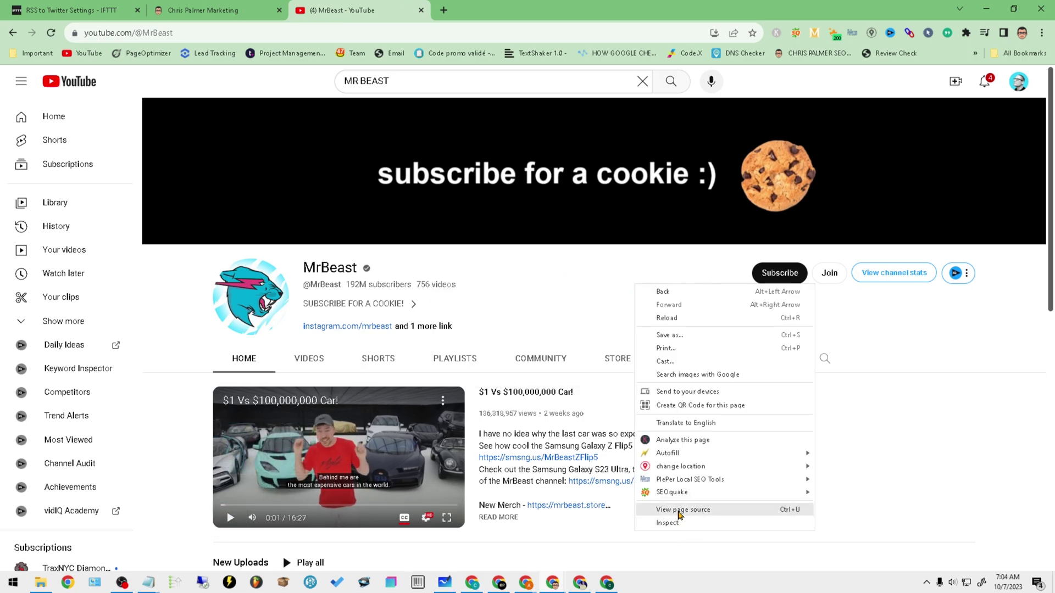
click(704, 516)
key(ctrl+f)
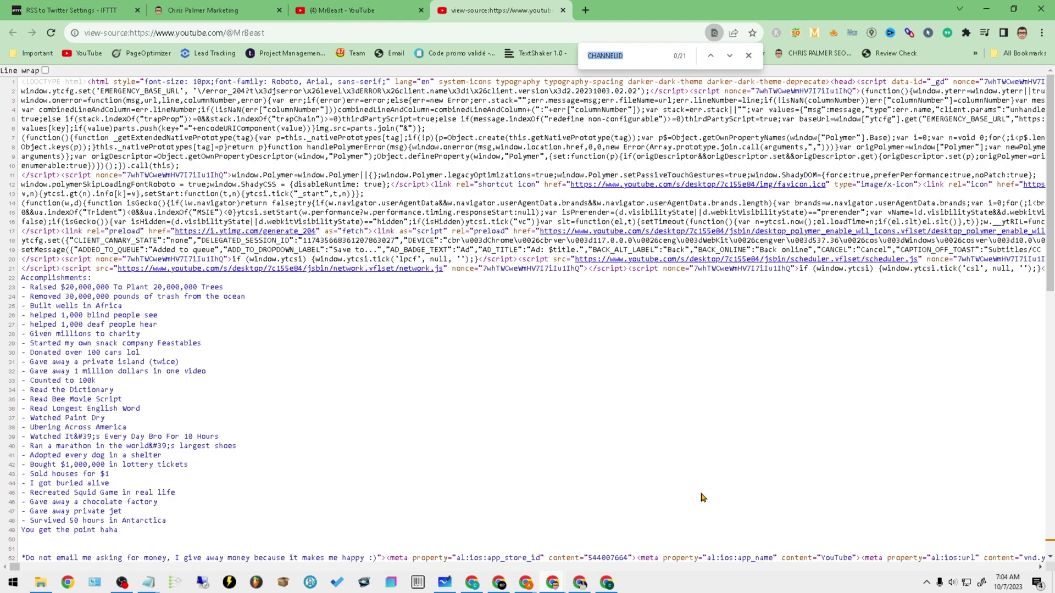
text(CHANNEL)
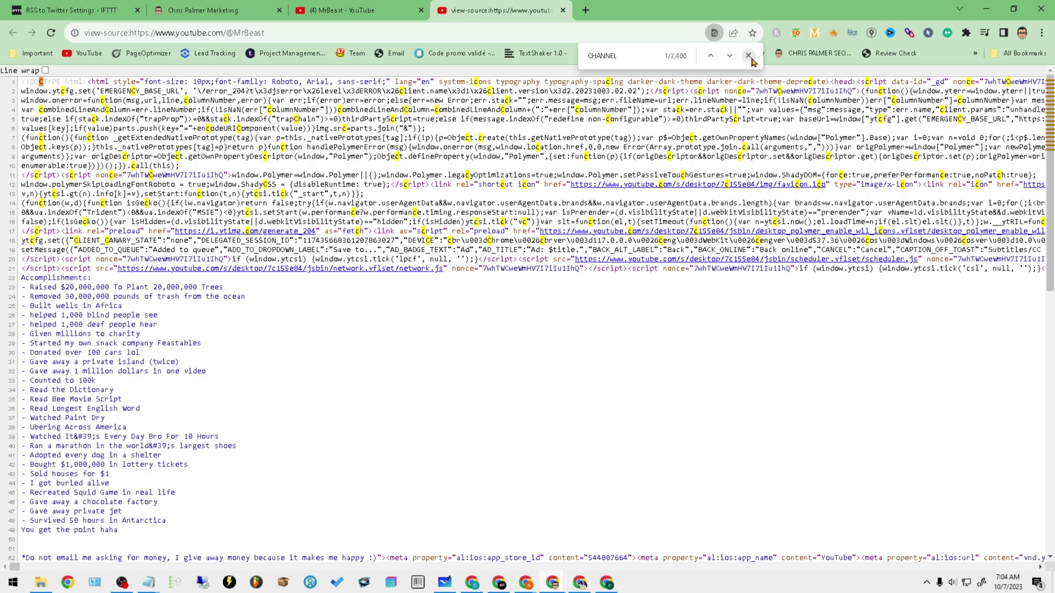
key(Escape)
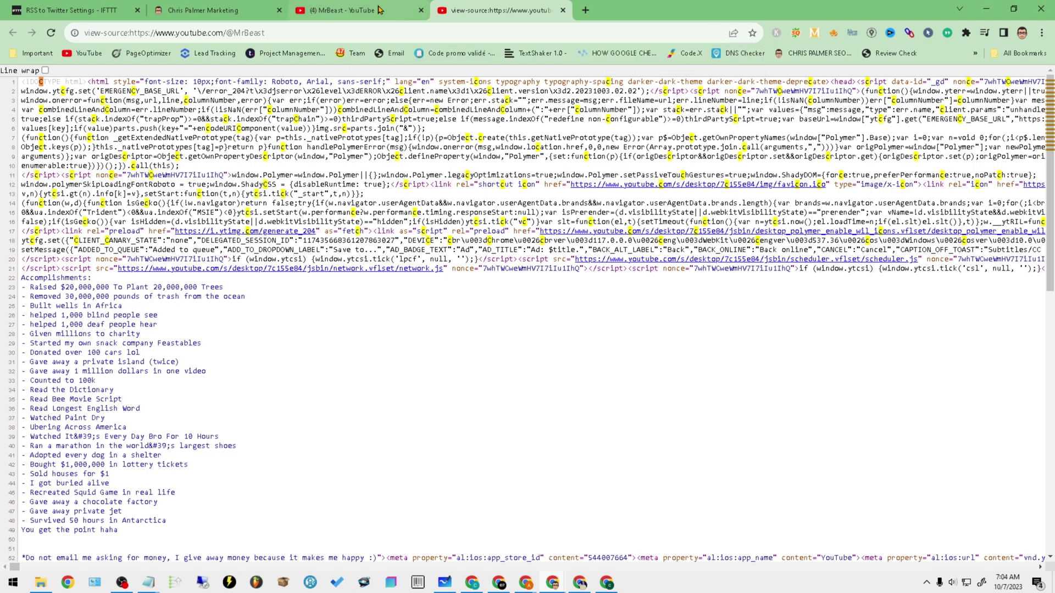
click(563, 10)
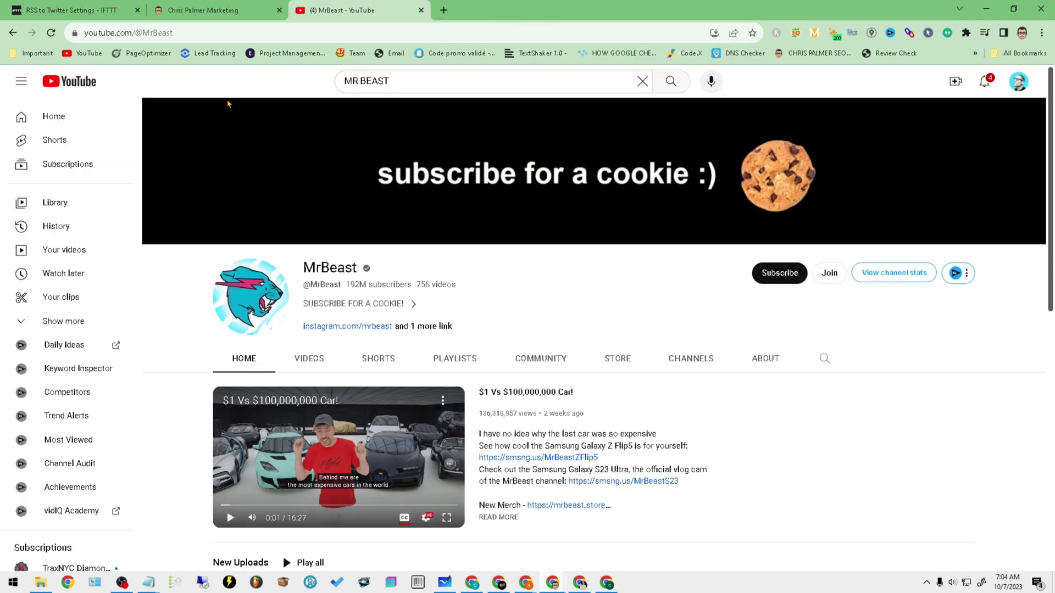
Step: Reopen the page source with Line wrap enabled and search it for 'CHANNELID'
right_click(248, 82)
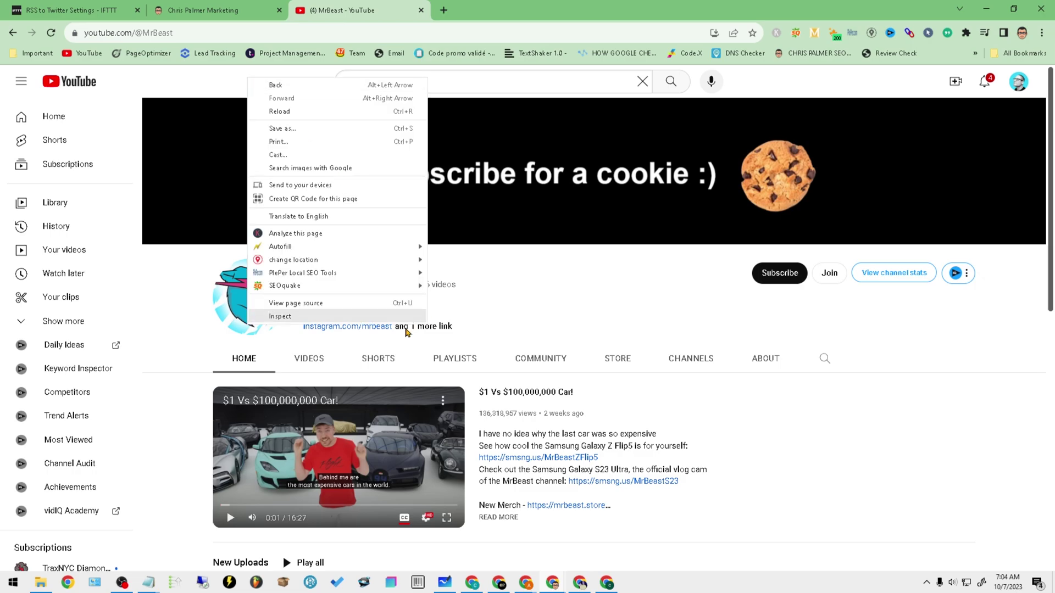
click(325, 304)
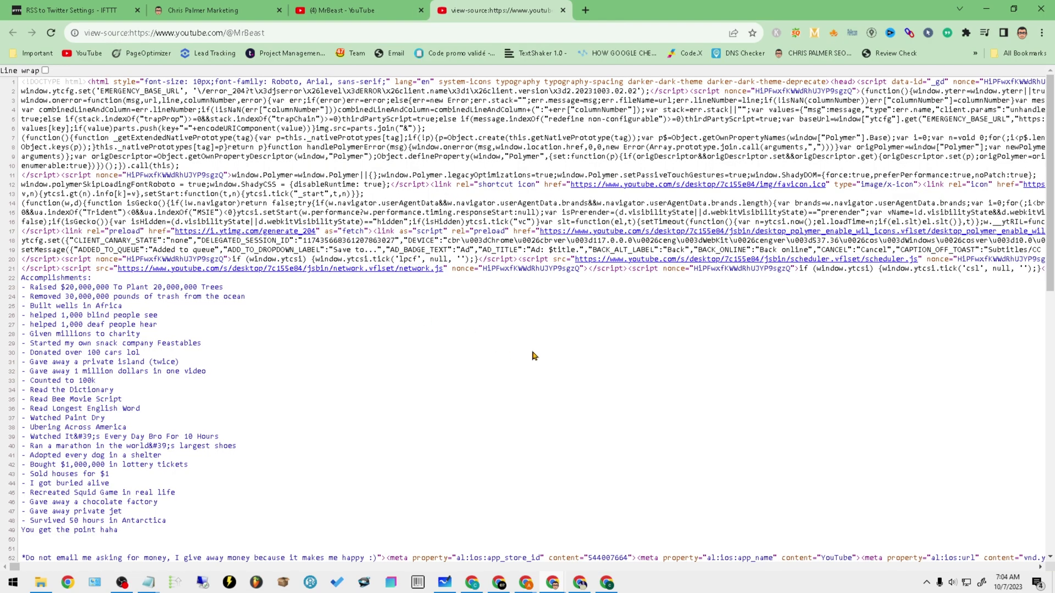
click(45, 70)
key(ctrl+f)
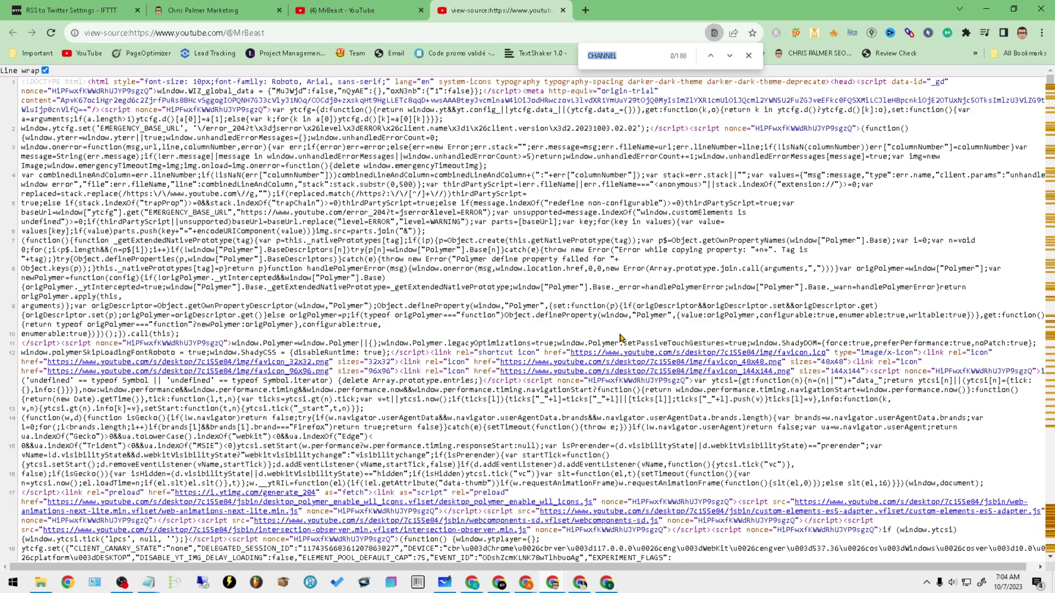
key(BackSpace)
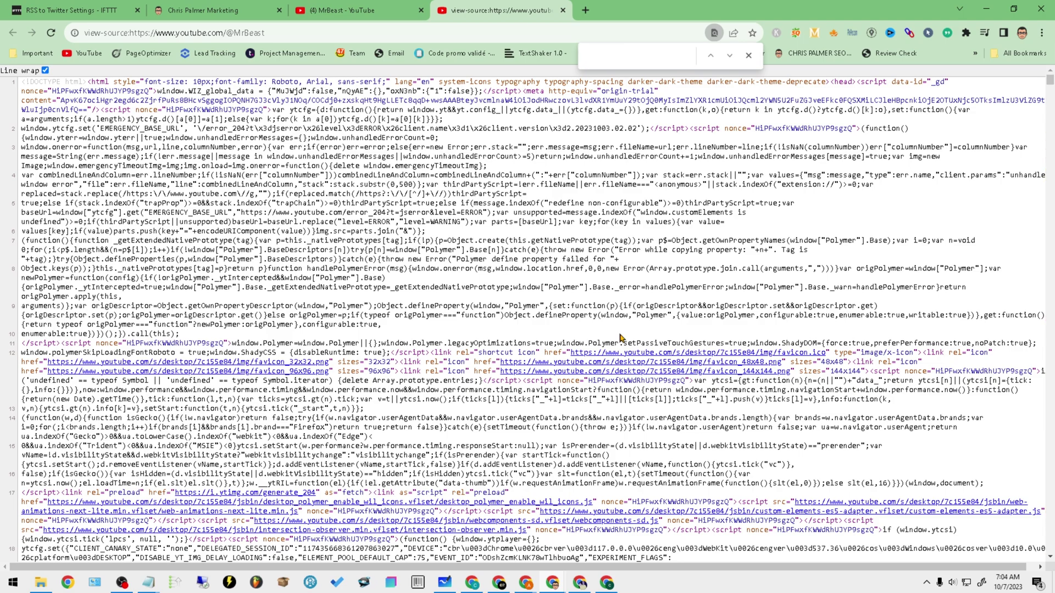
text(CHANNE)
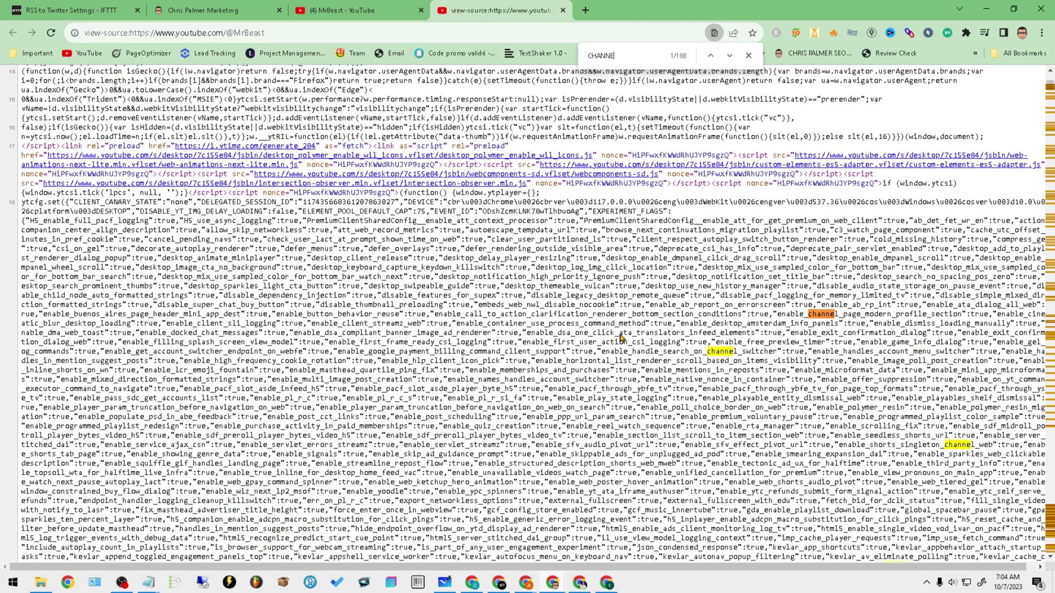
text(LID)
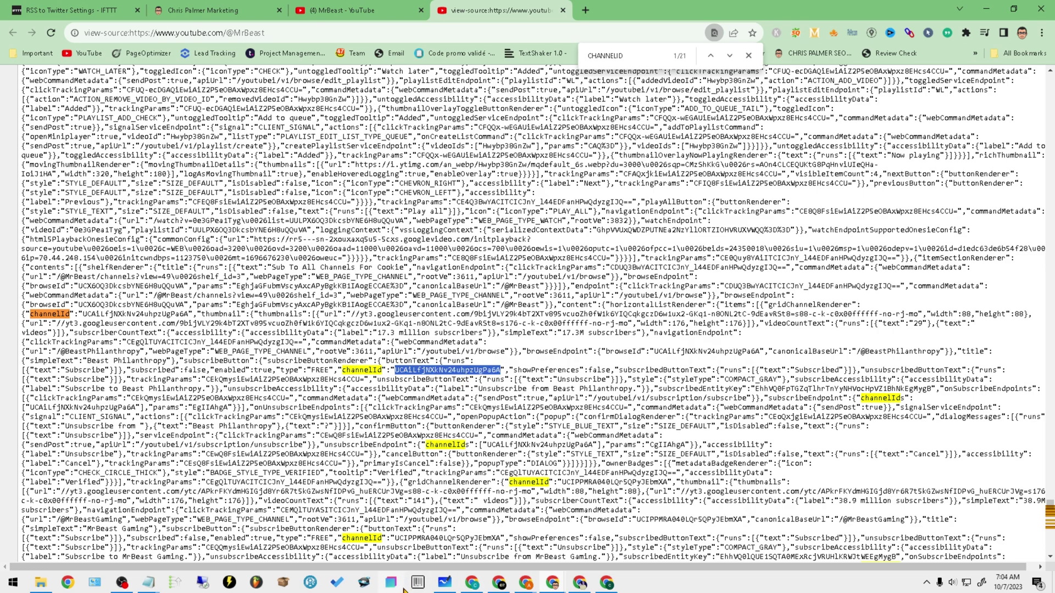
click(444, 582)
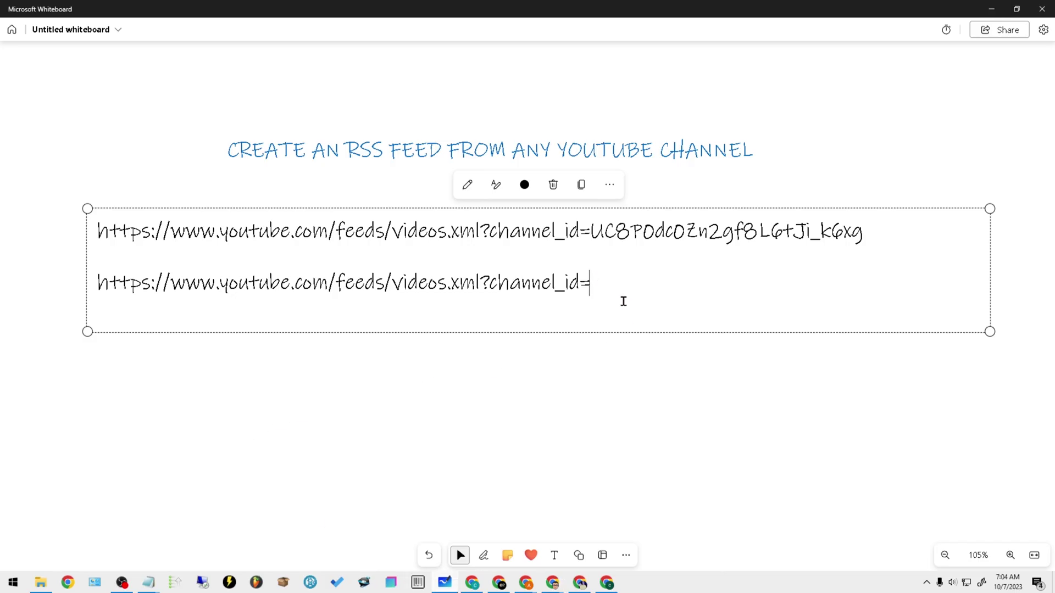
Step: Paste MrBeast's channel ID after channel_id= on the second line, select that whole URL, and minimize the whiteboard
key(ctrl+v)
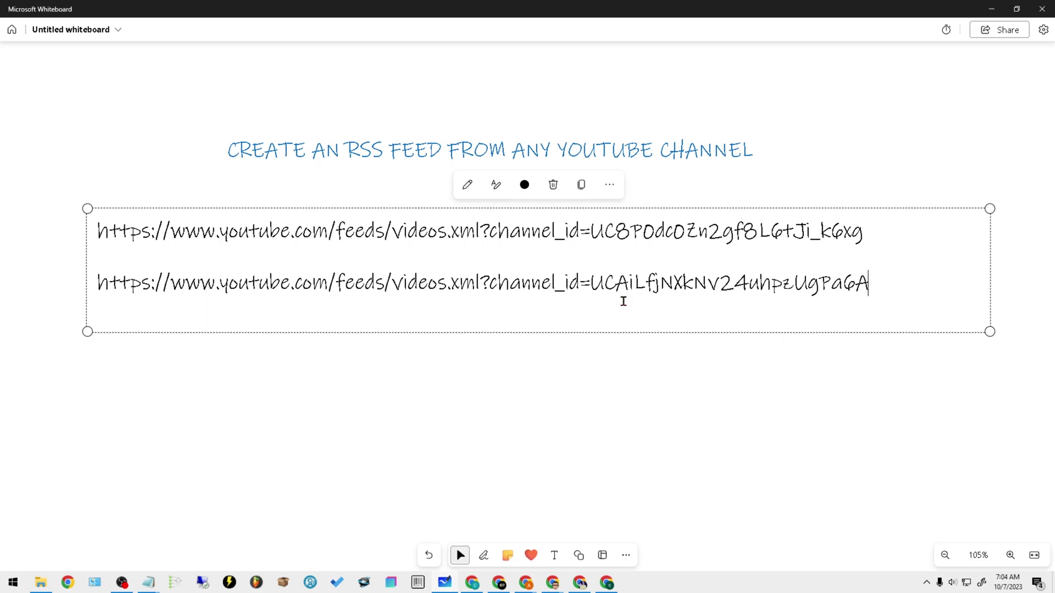
drag(874, 283, 125, 283)
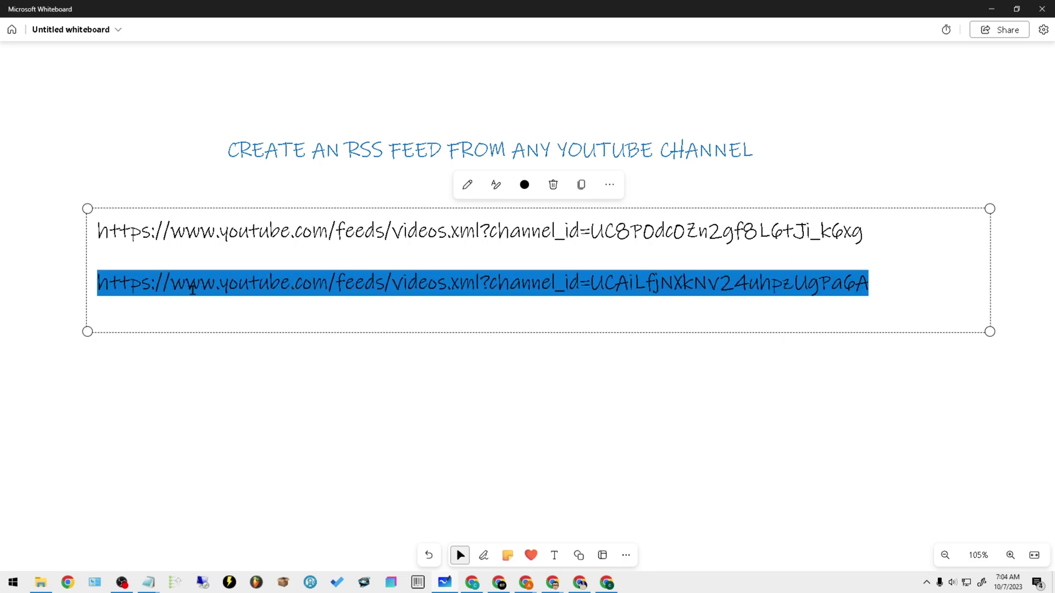
click(991, 9)
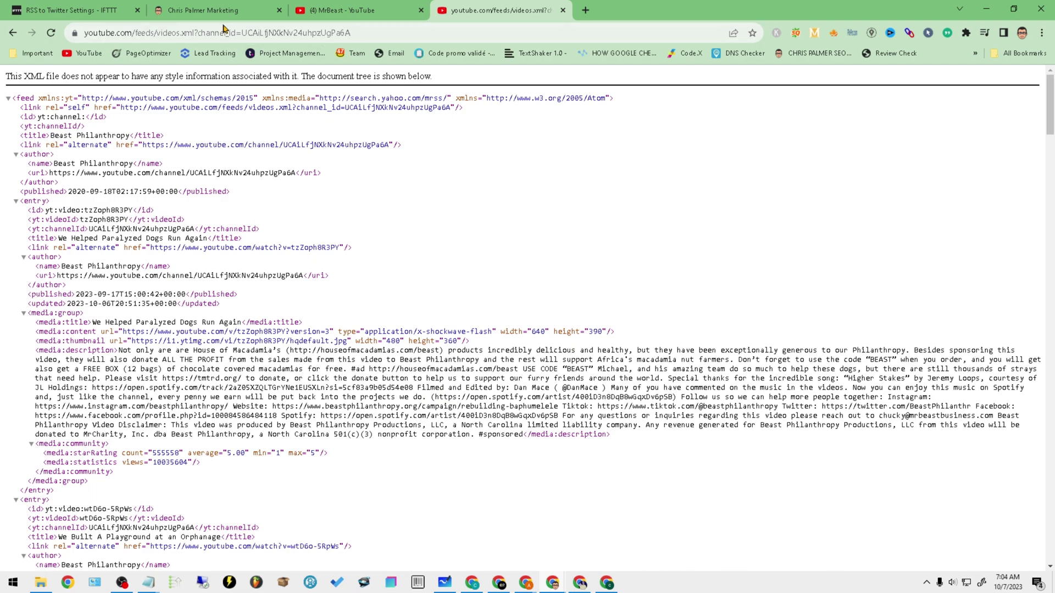
Step: Switch to the RSS to Twitter Settings - IFTTT tab
click(61, 8)
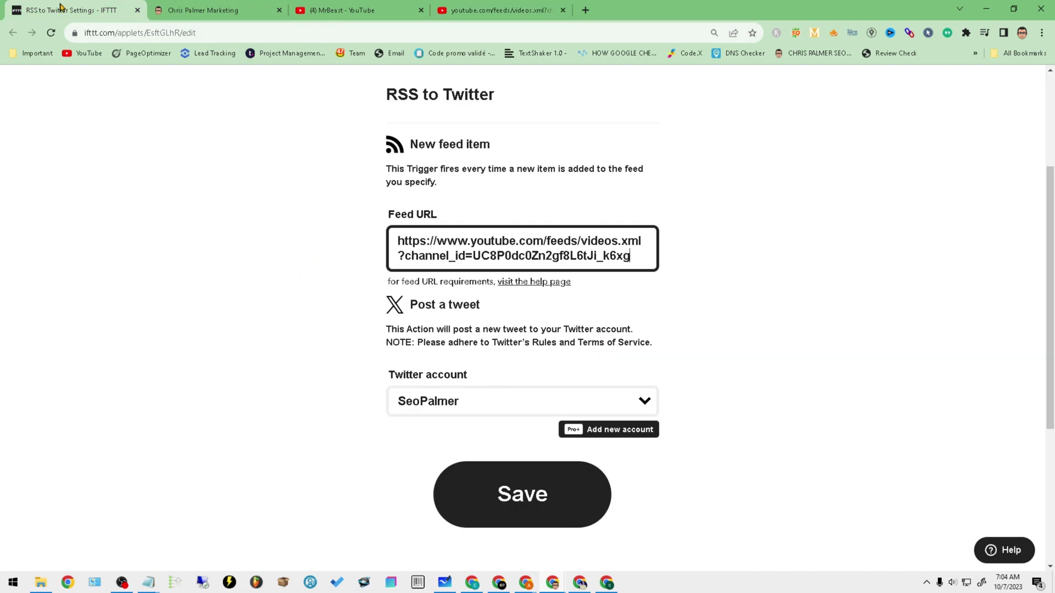